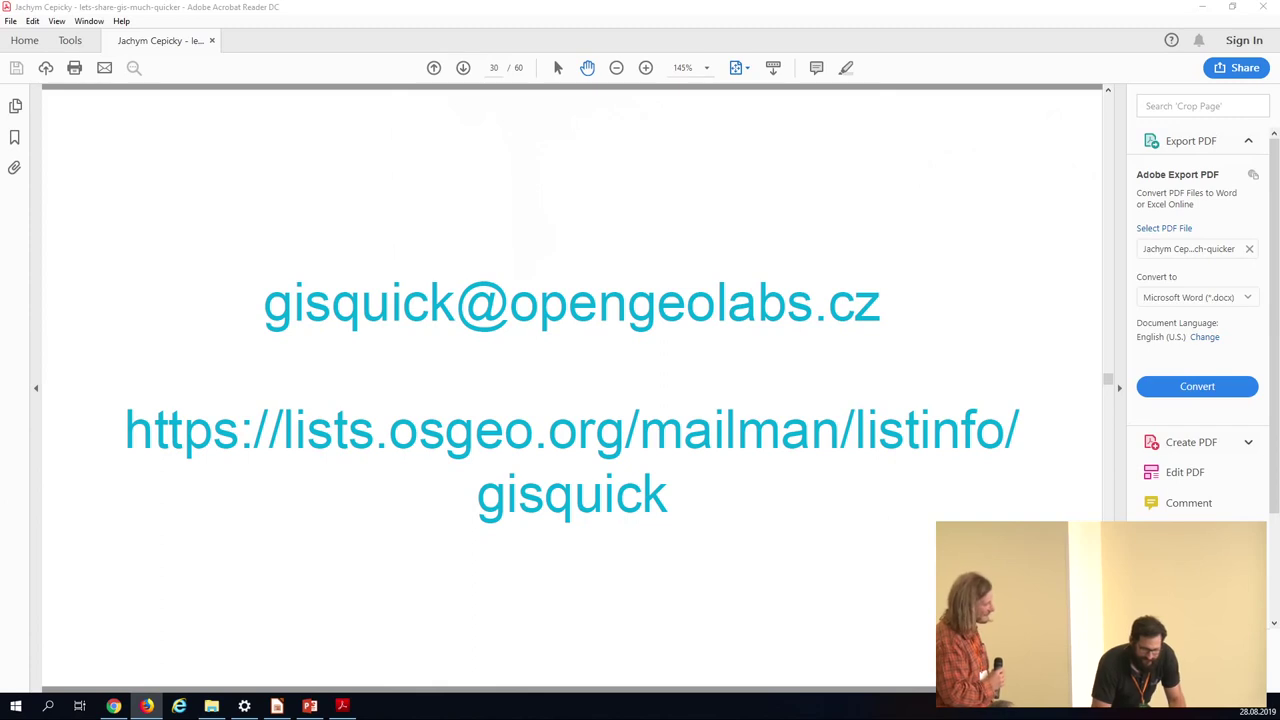
- Drag the Firefox window showing Google's home page over the Acrobat Reader slide
drag(1279, 126, 959, 161)
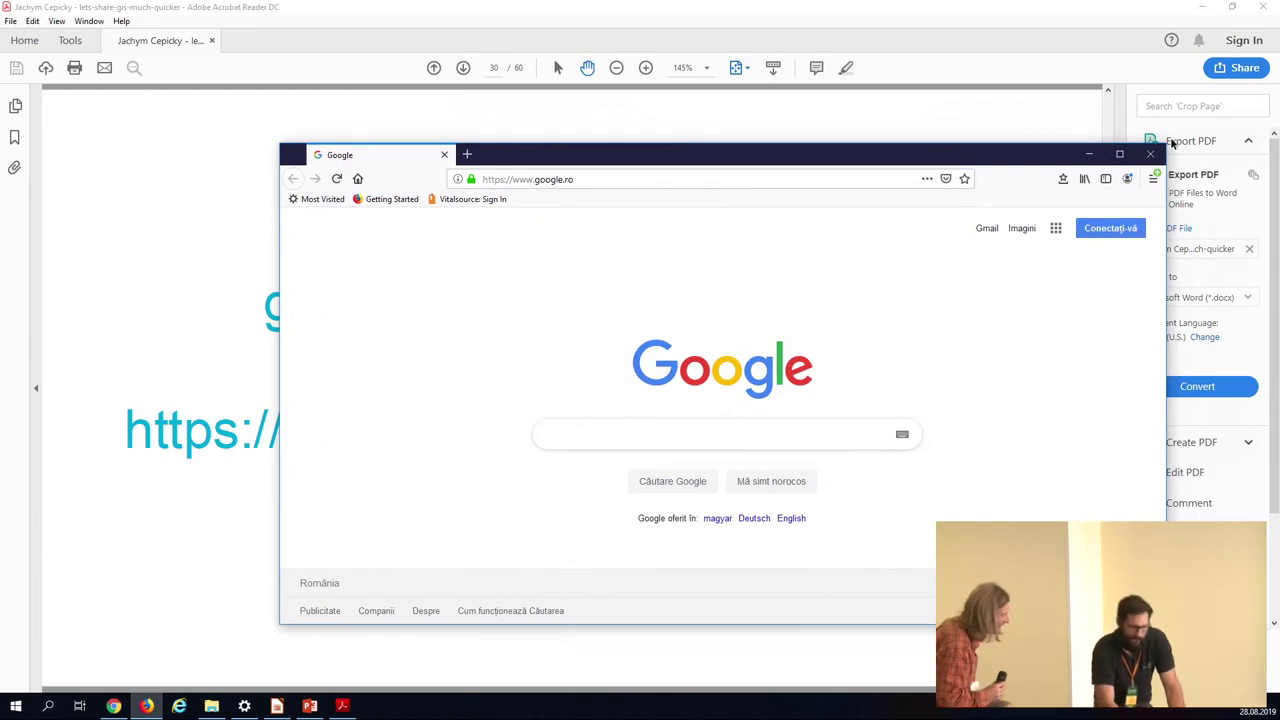
- Maximize Firefox and load projects.gisquick.org, correcting the misspelled address
click(1119, 155)
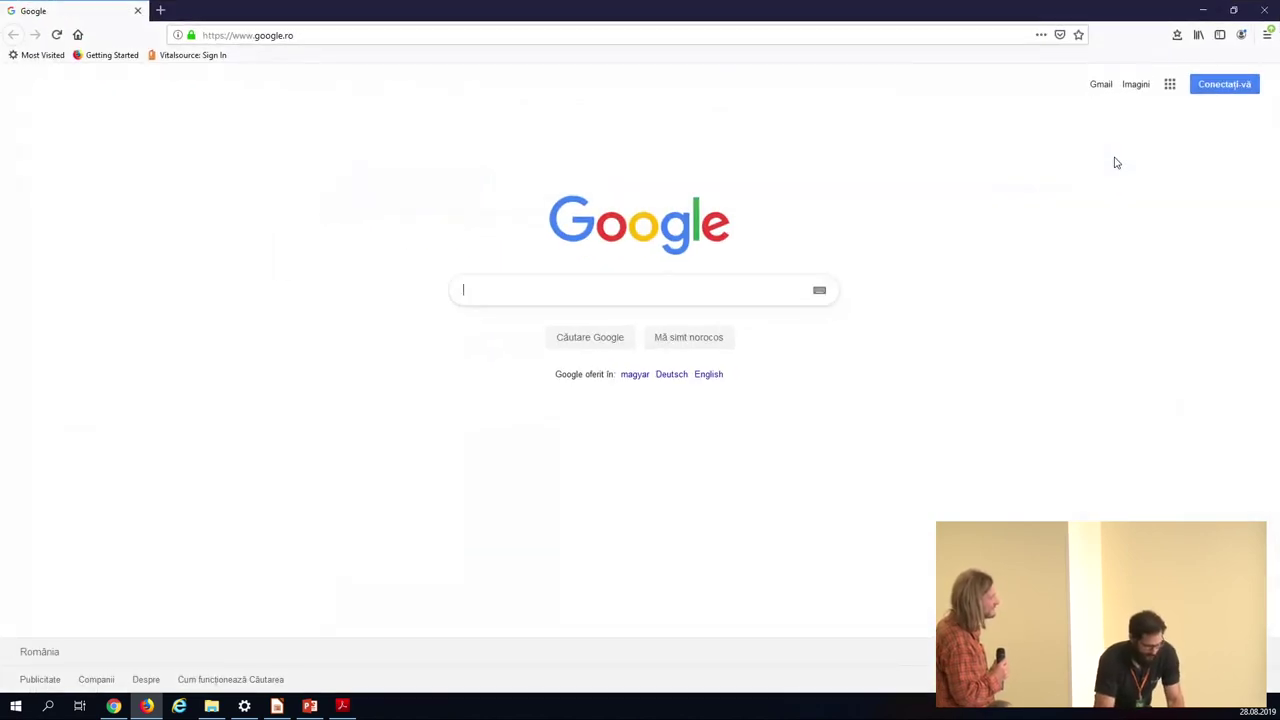
key(ctrl+l)
text(projects.)
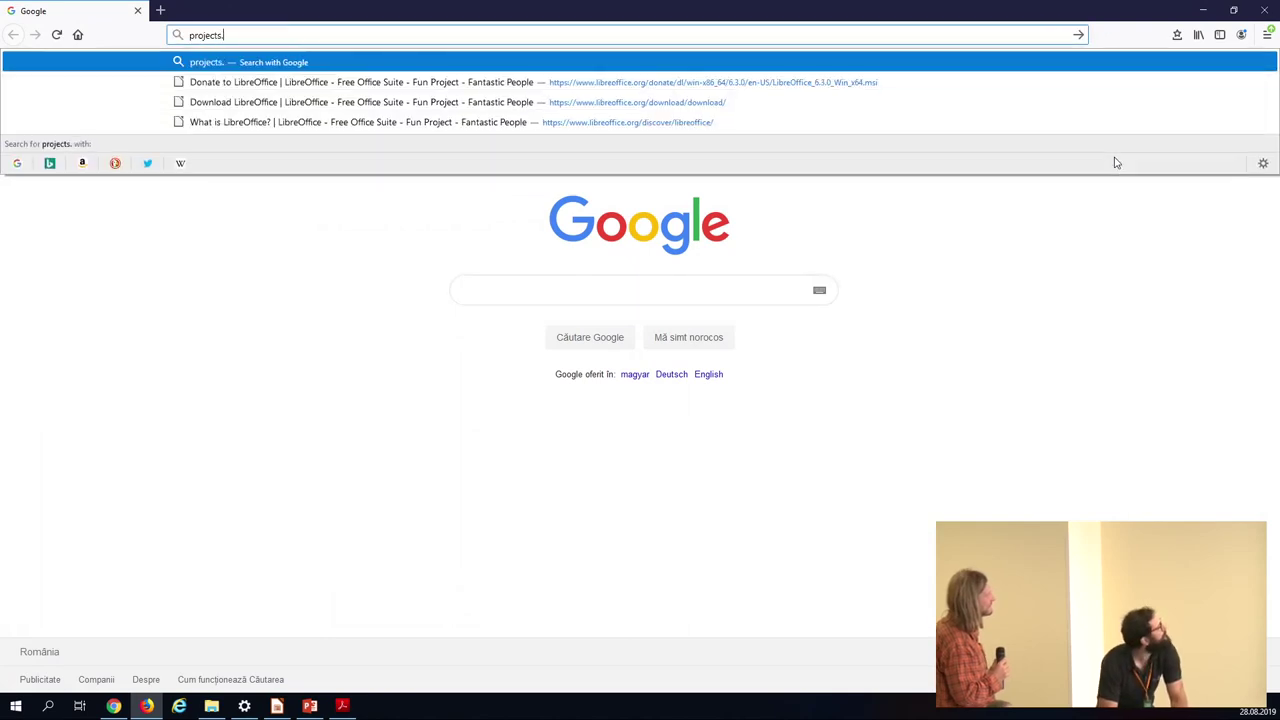
text(gisquik.org)
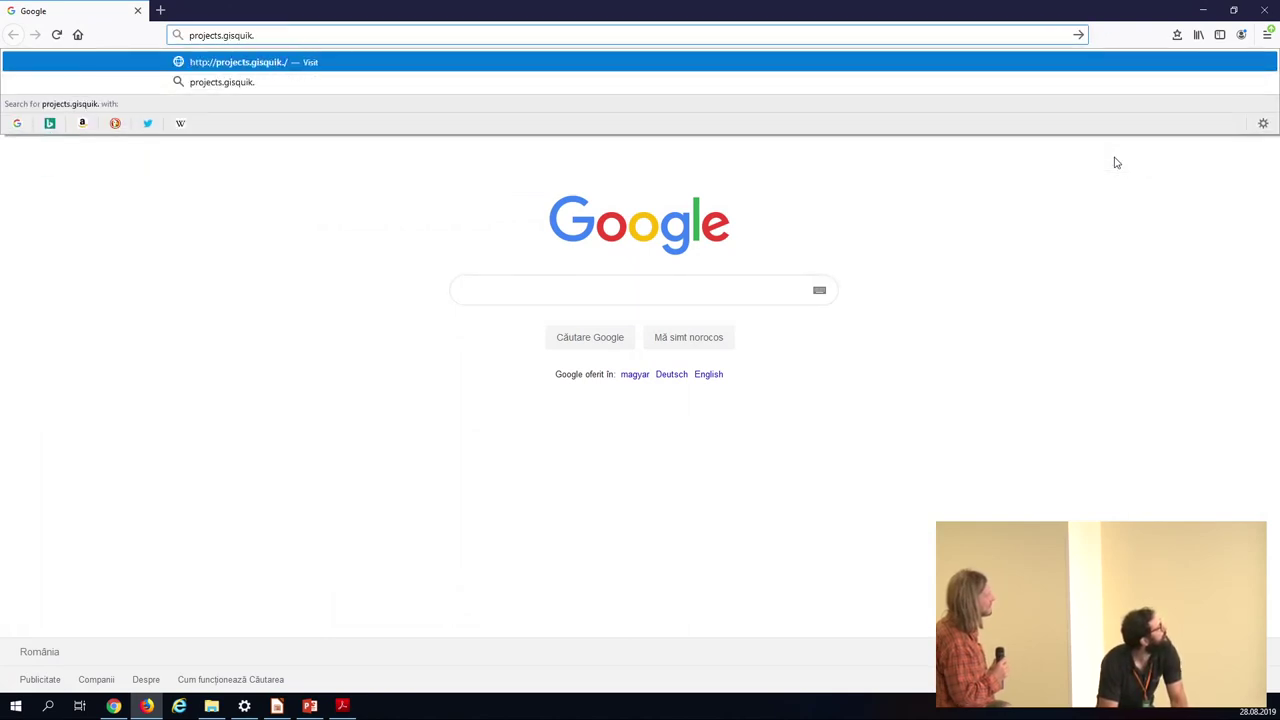
key(BackSpace)
key(BackSpace)
key(BackSpace)
key(BackSpace)
key(BackSpace)
text(ck.org)
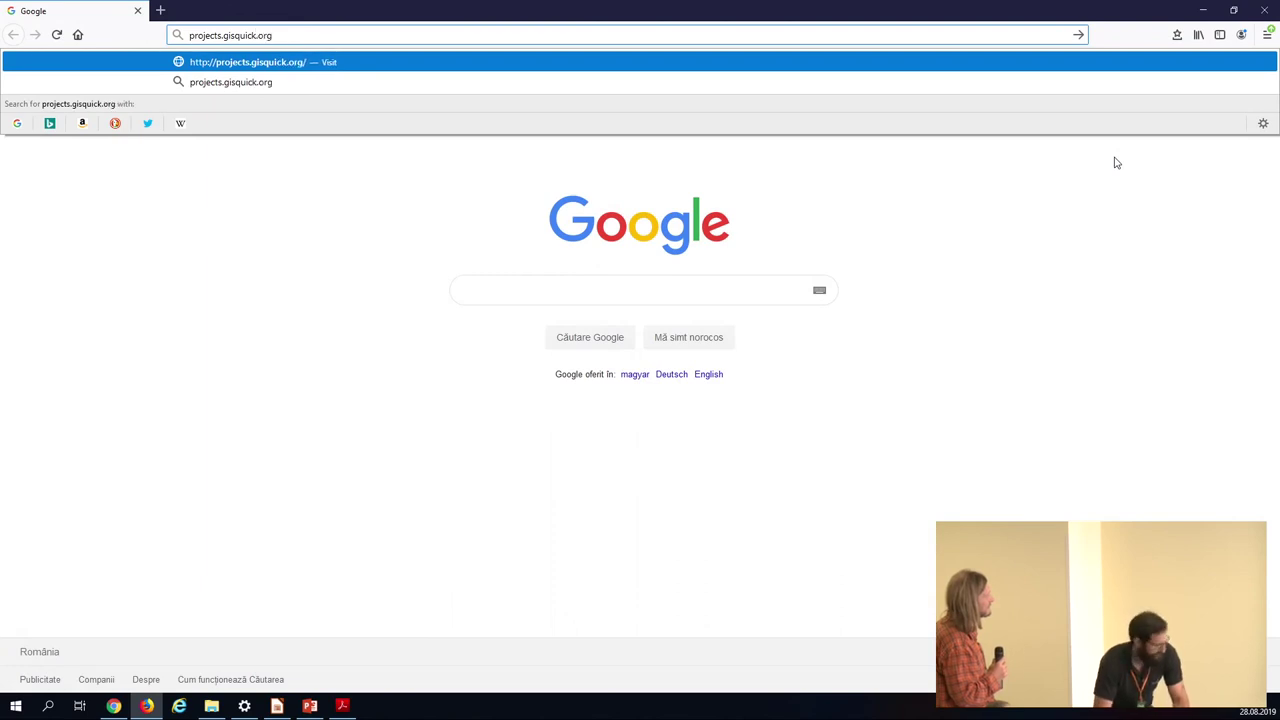
key(Return)
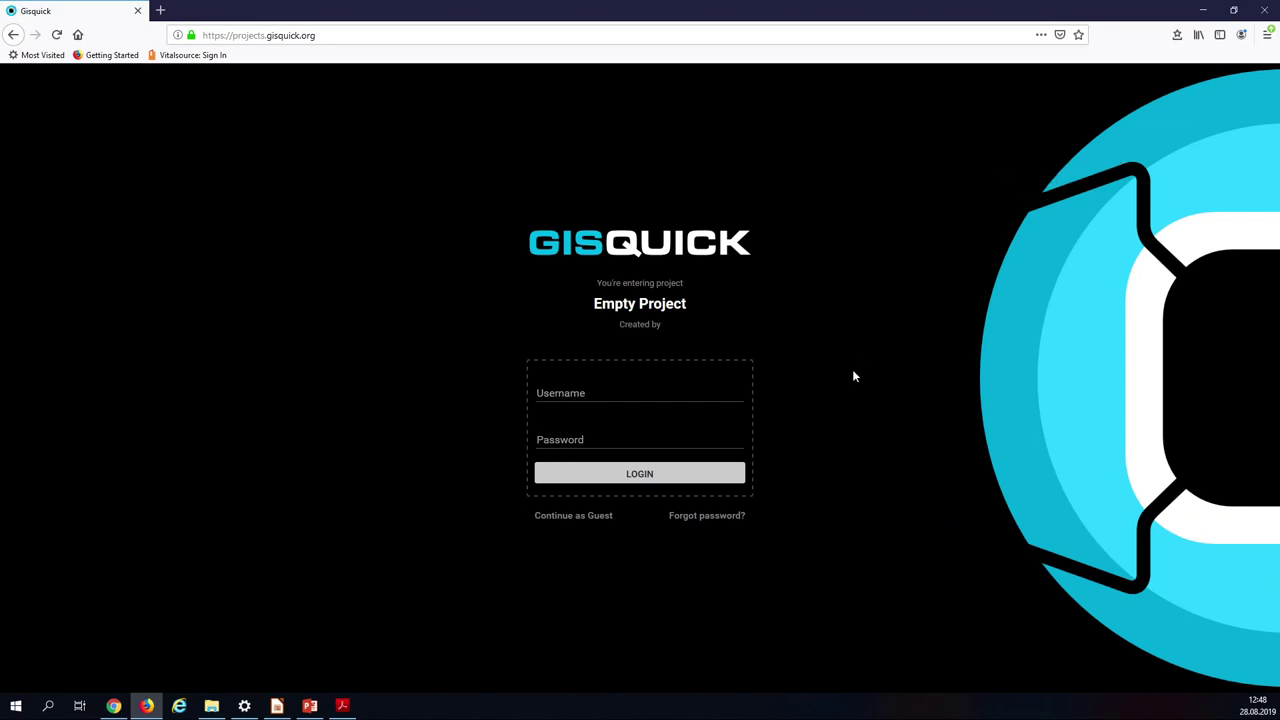
- Log in to Gisquick with the demo account's username, corrected after a typo, and password
click(714, 398)
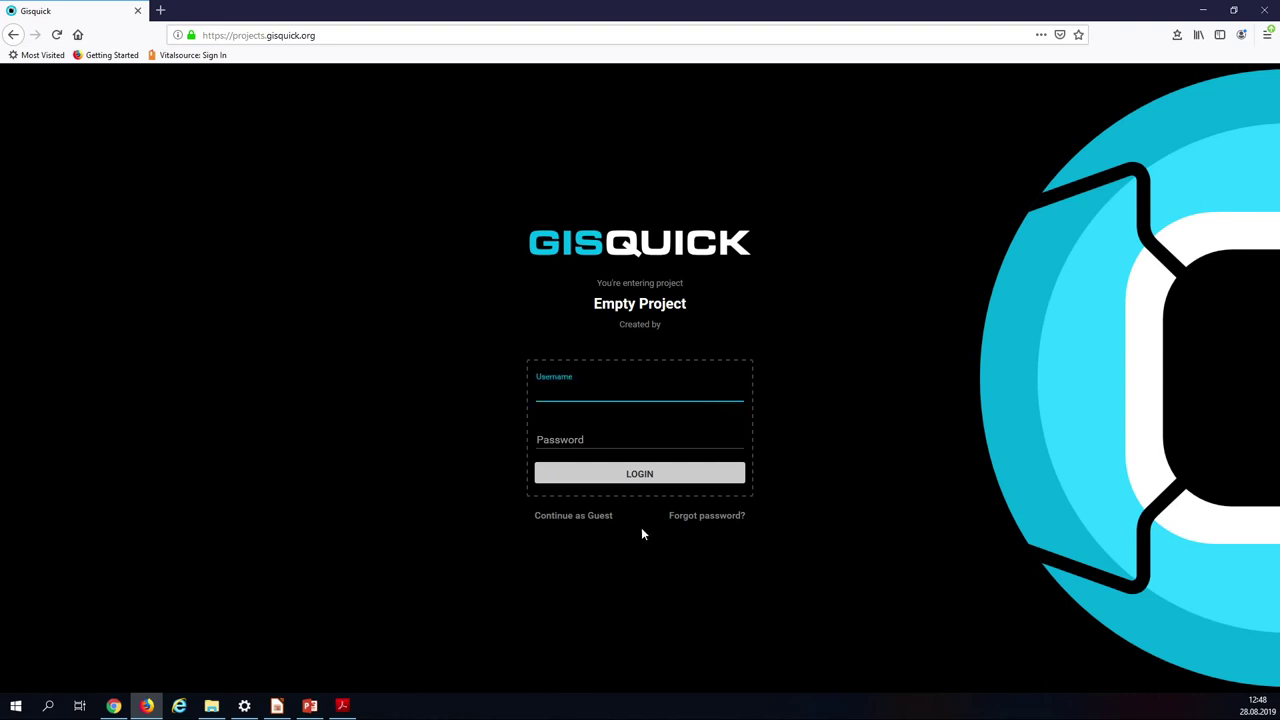
text(user!)
key(Tab)
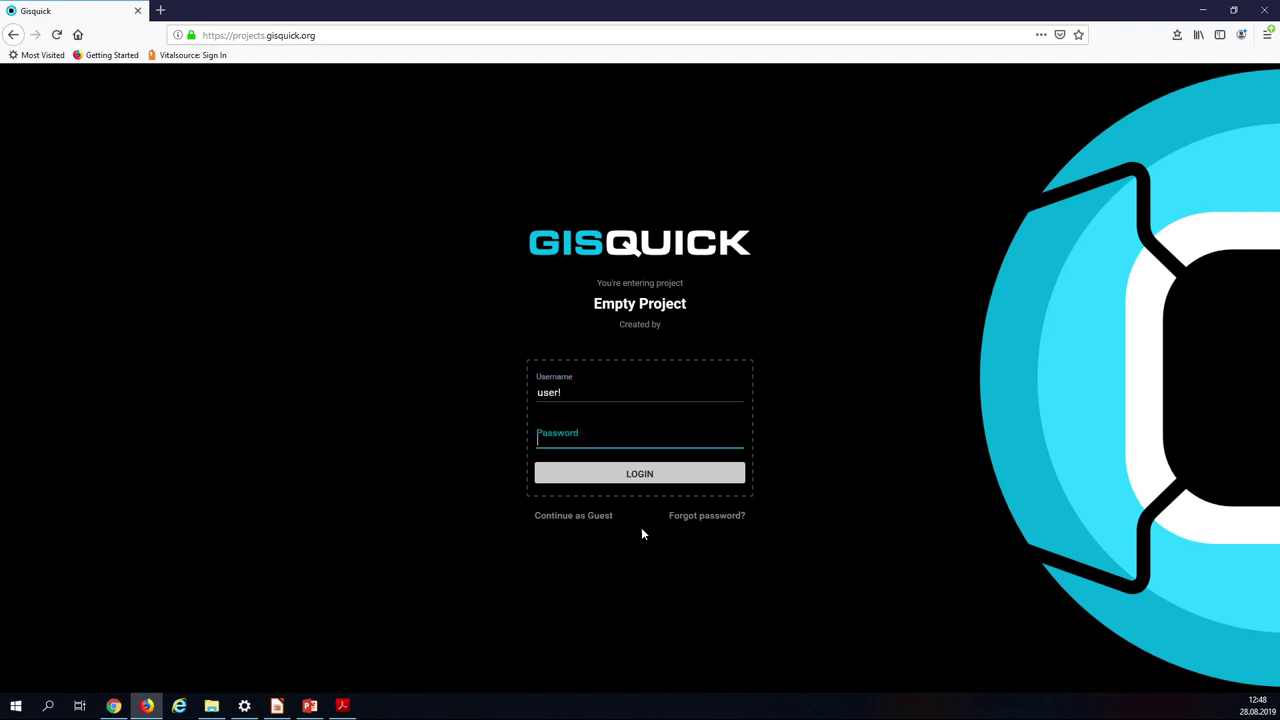
key(shift+Tab)
key(Right)
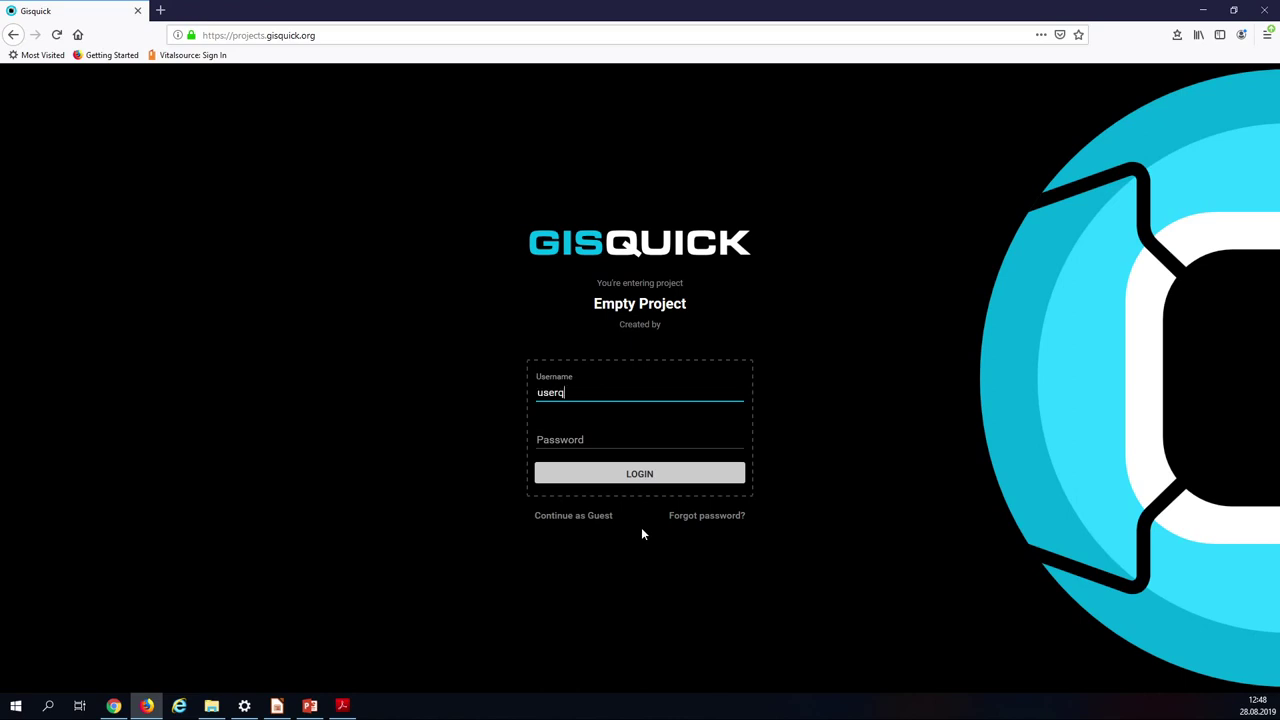
text(1)
key(Tab)
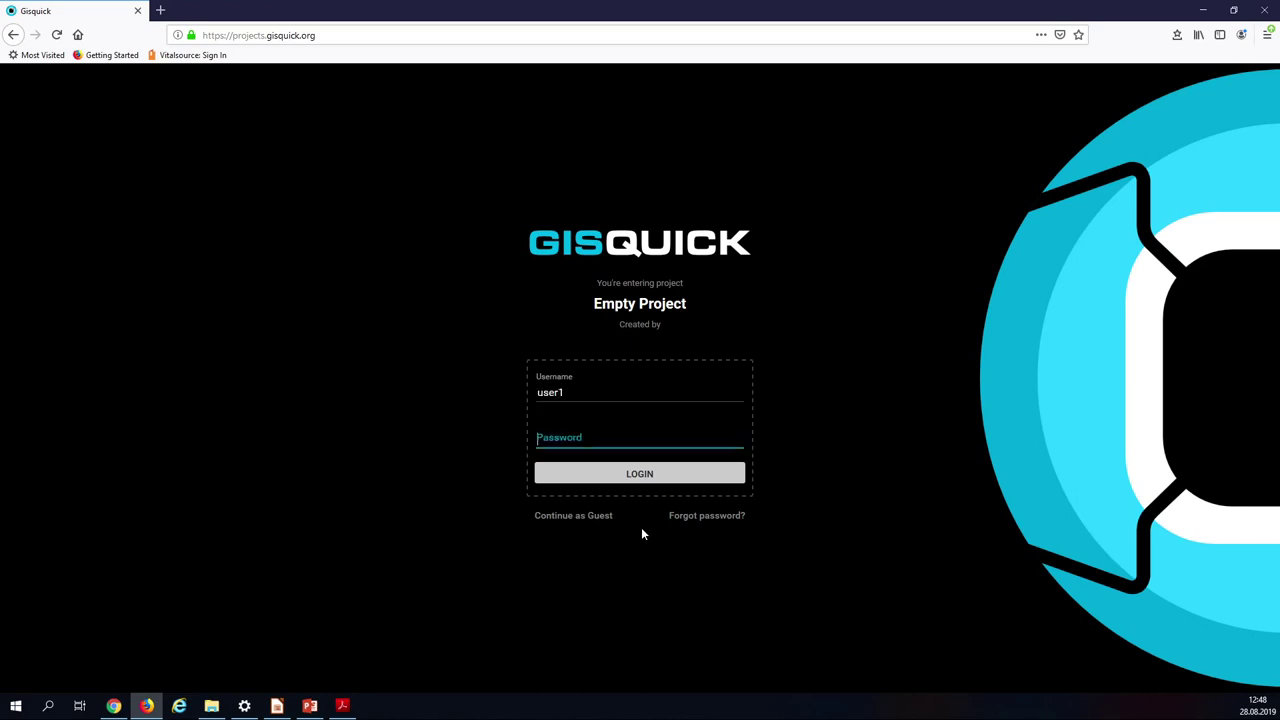
text(•••••)
click(622, 476)
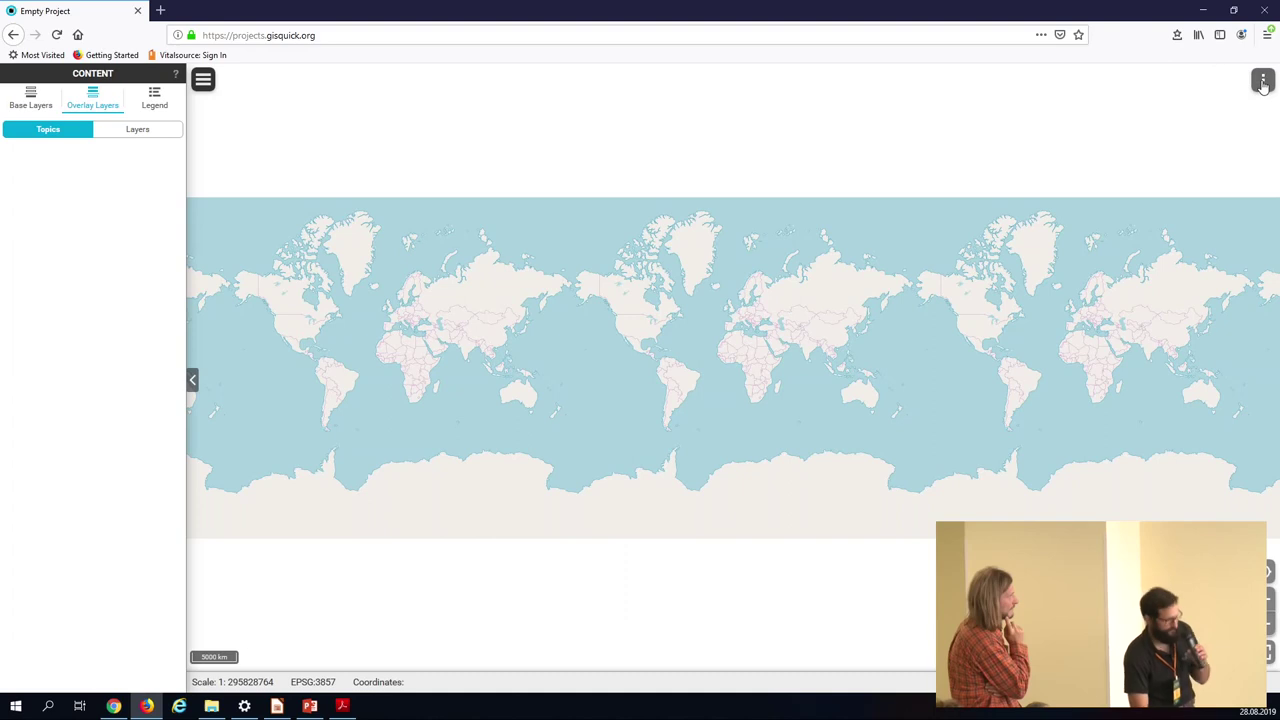
- Open the Prague project from My Projects on the My profile page
click(1262, 83)
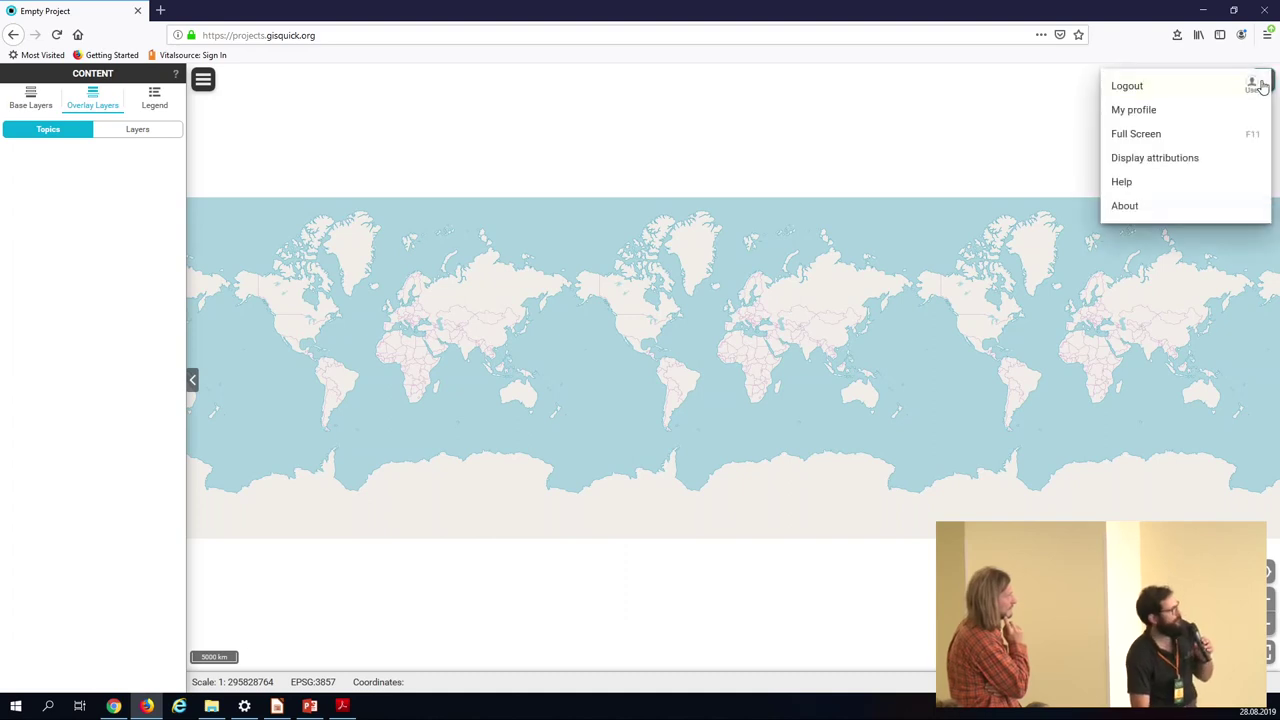
click(1157, 110)
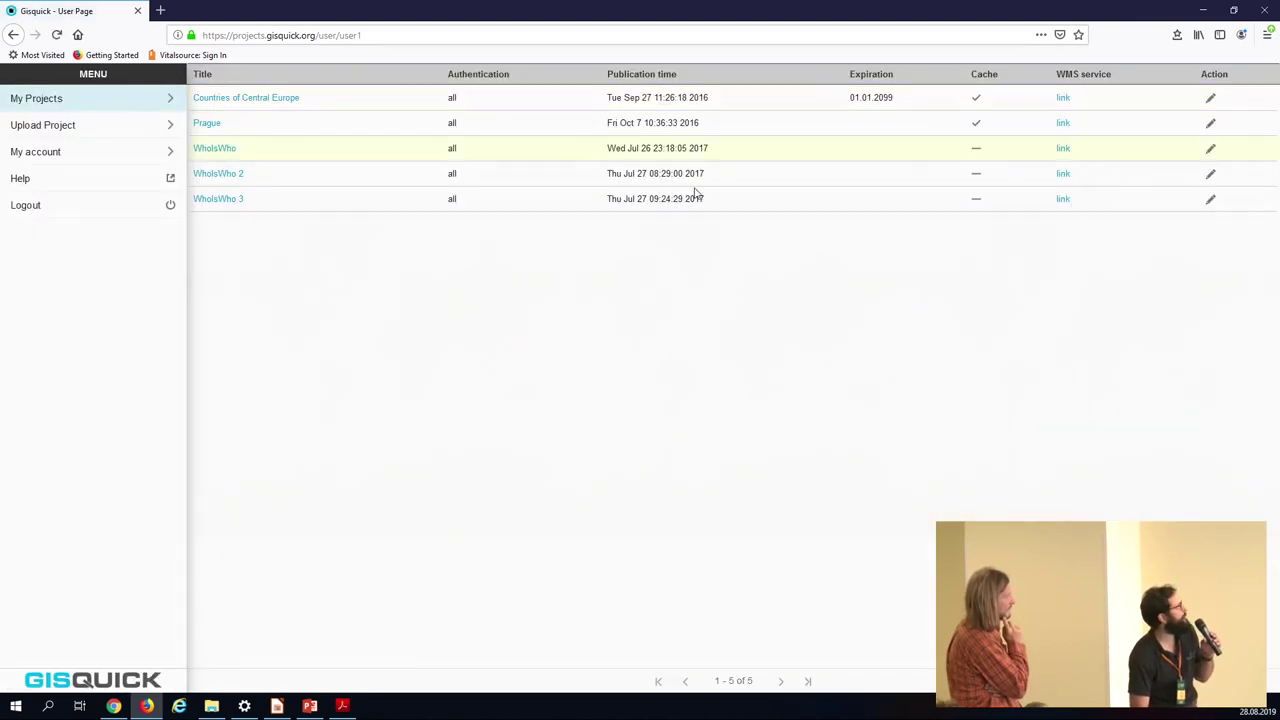
click(207, 123)
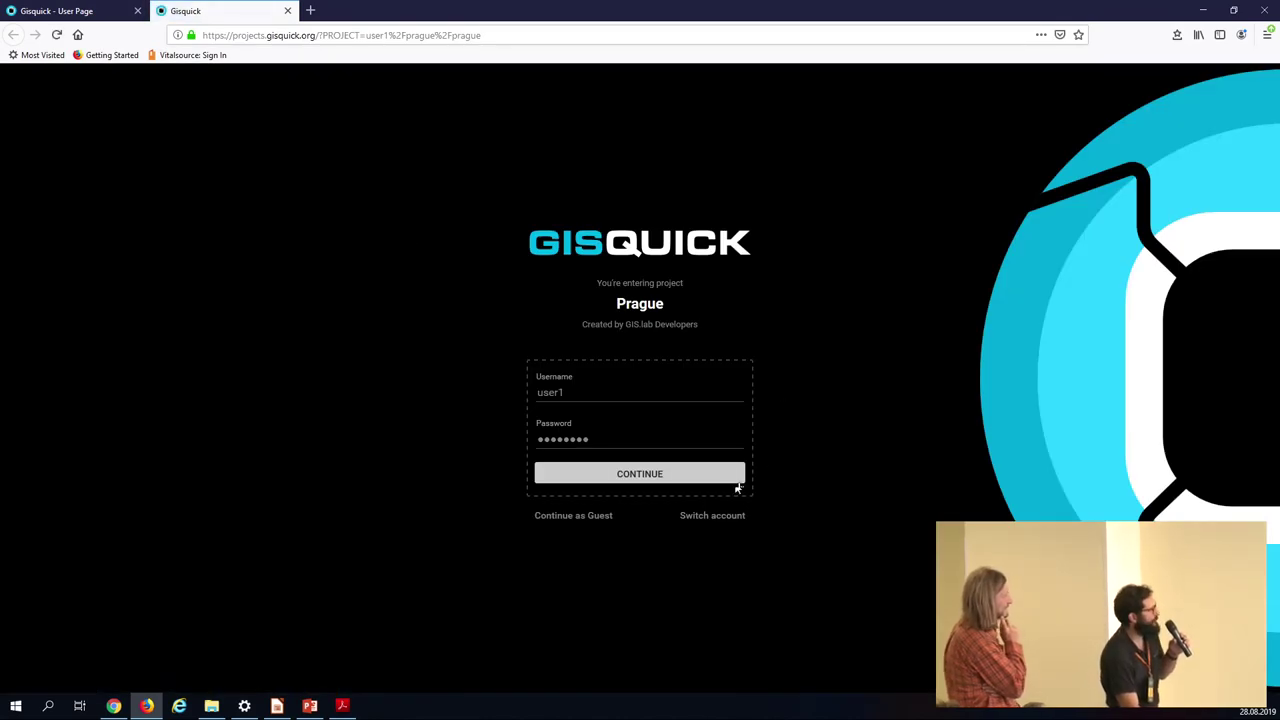
- Continue through the Prague sign-in screen into the project's district map
click(697, 483)
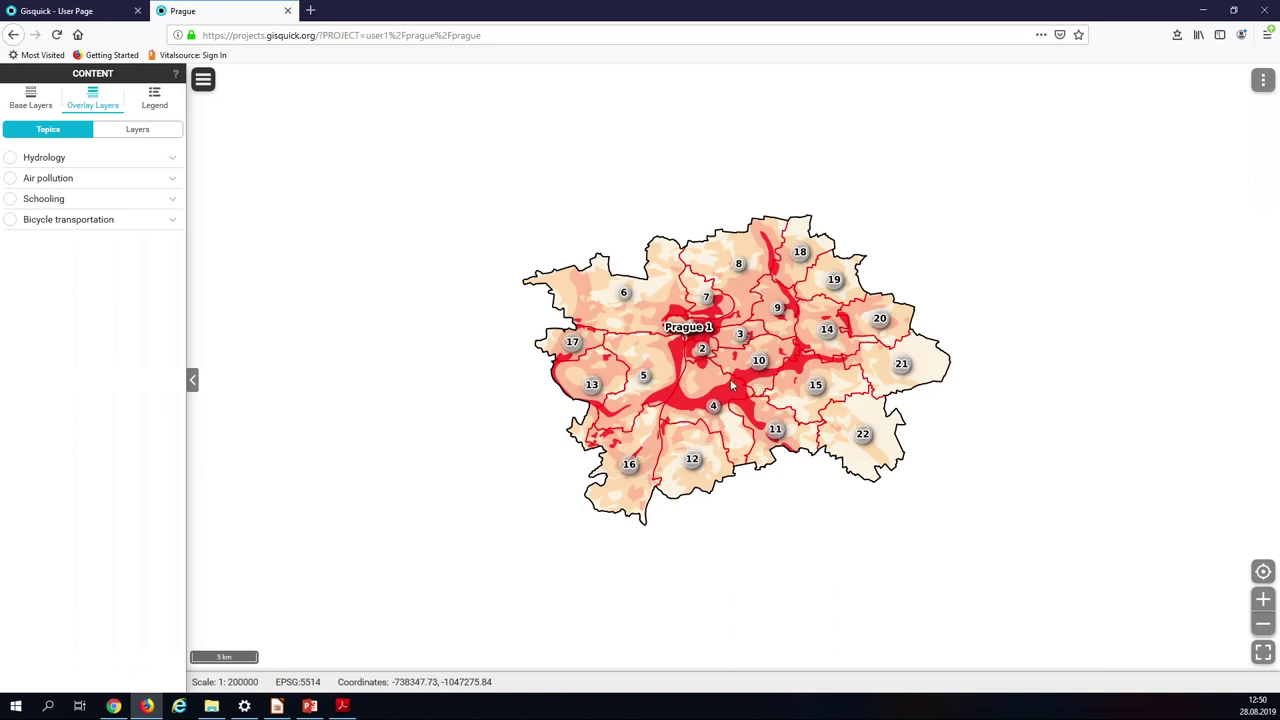
- Nudge the Prague map slightly and switch Overlay Layers to the grouped Layers list
drag(715, 325, 711, 334)
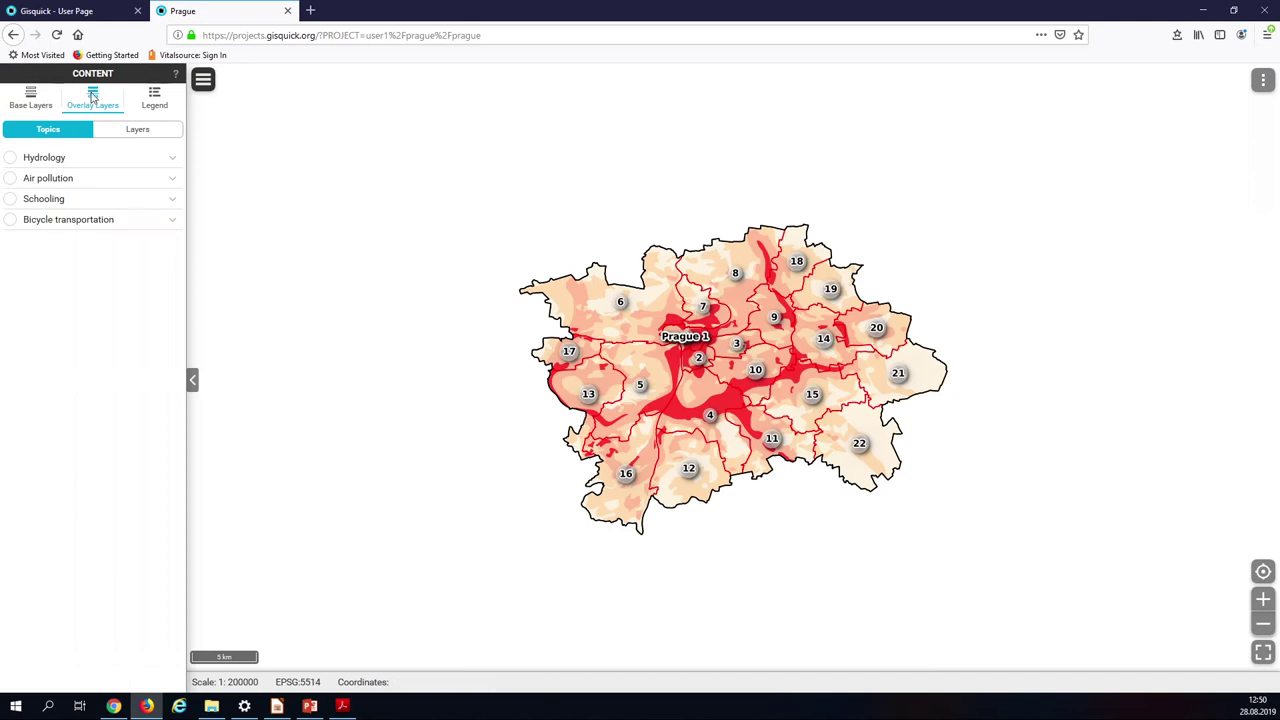
click(122, 128)
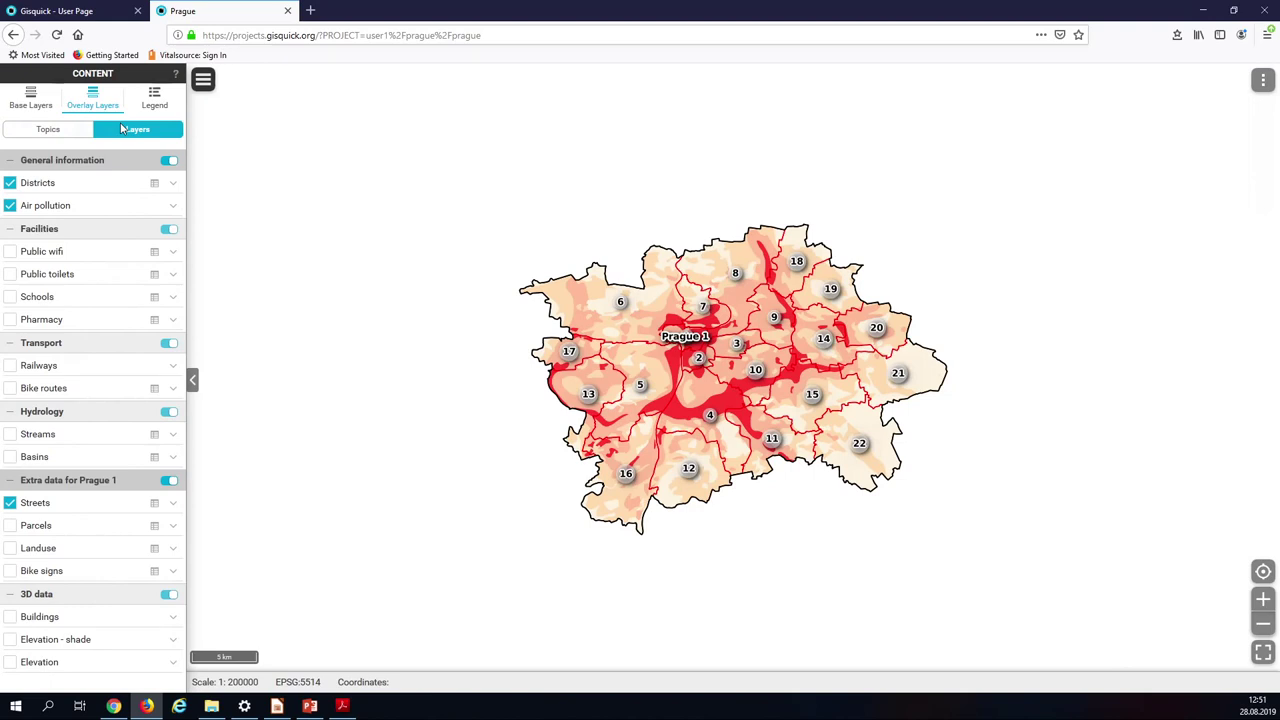
- Apply the Schooling, Air pollution, then Hydrology topics and check the resulting layers
click(47, 129)
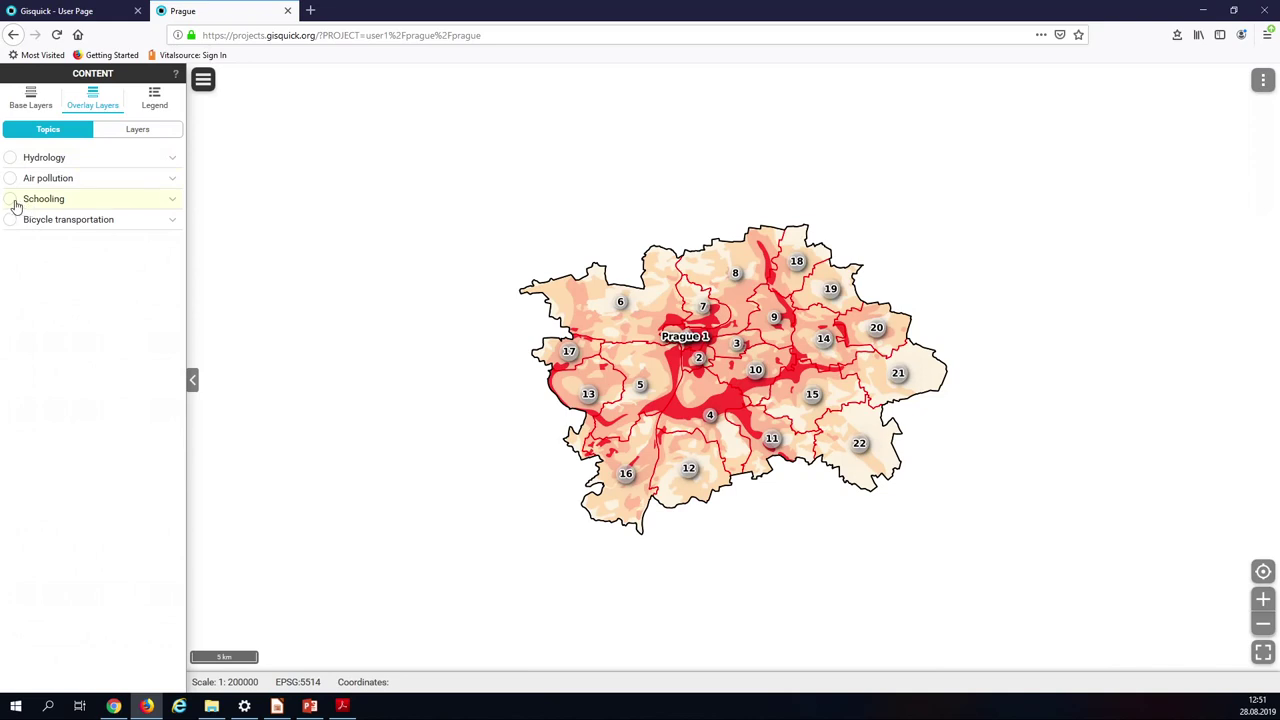
click(11, 199)
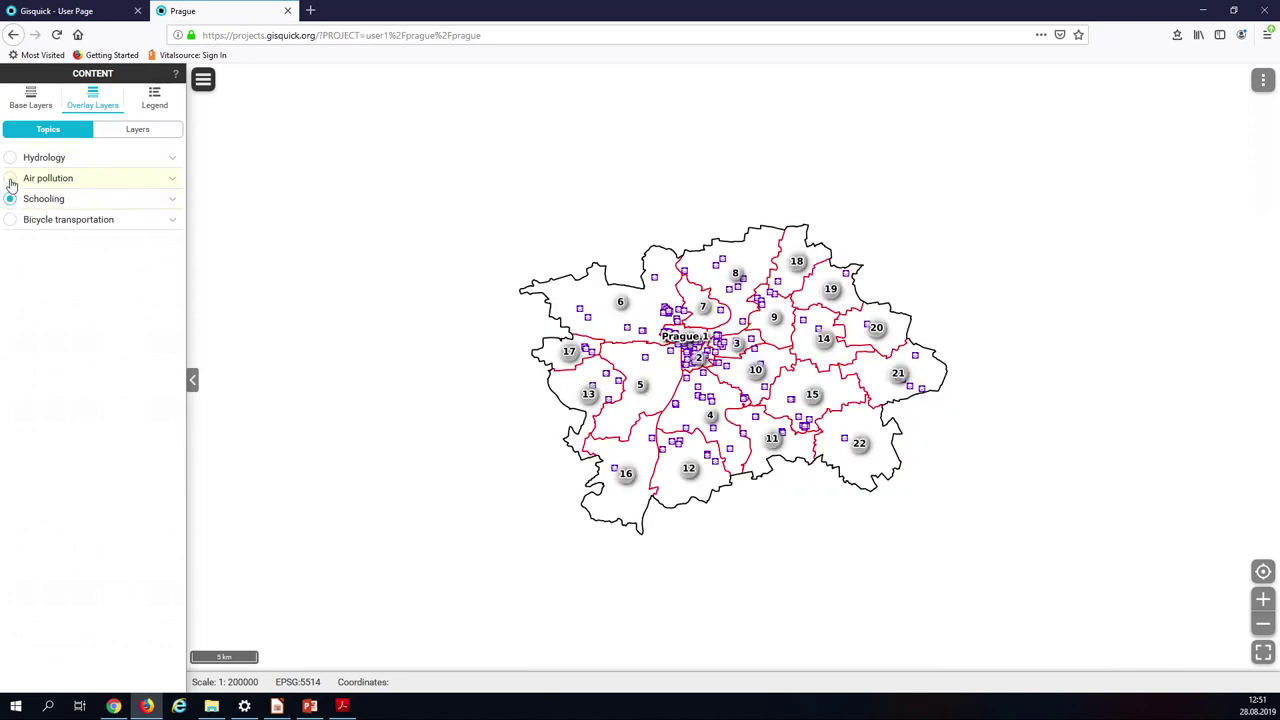
click(11, 180)
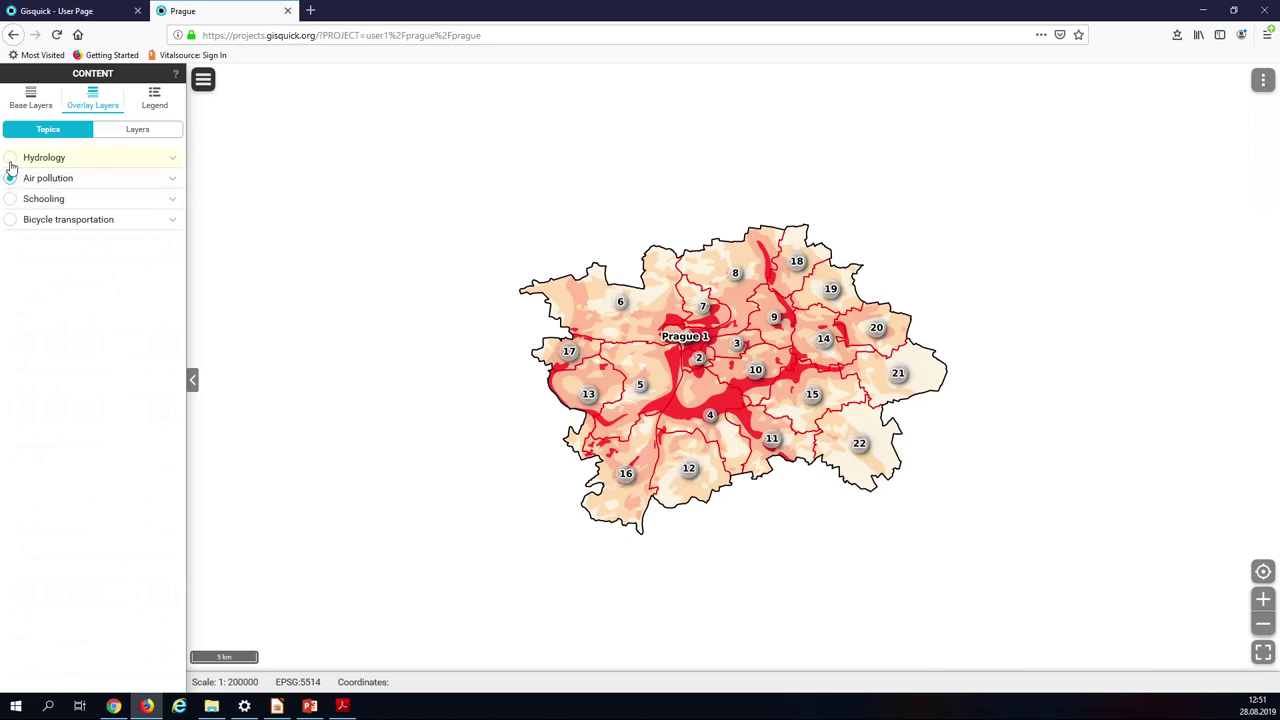
click(10, 160)
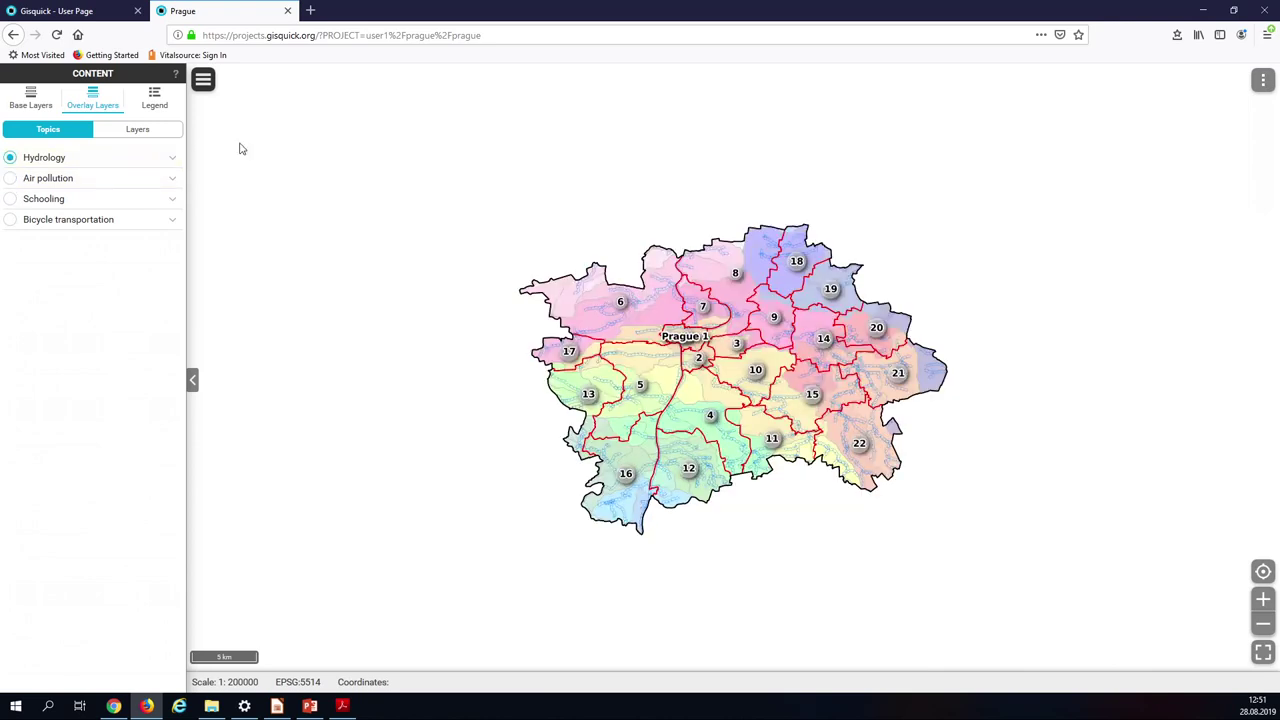
click(155, 134)
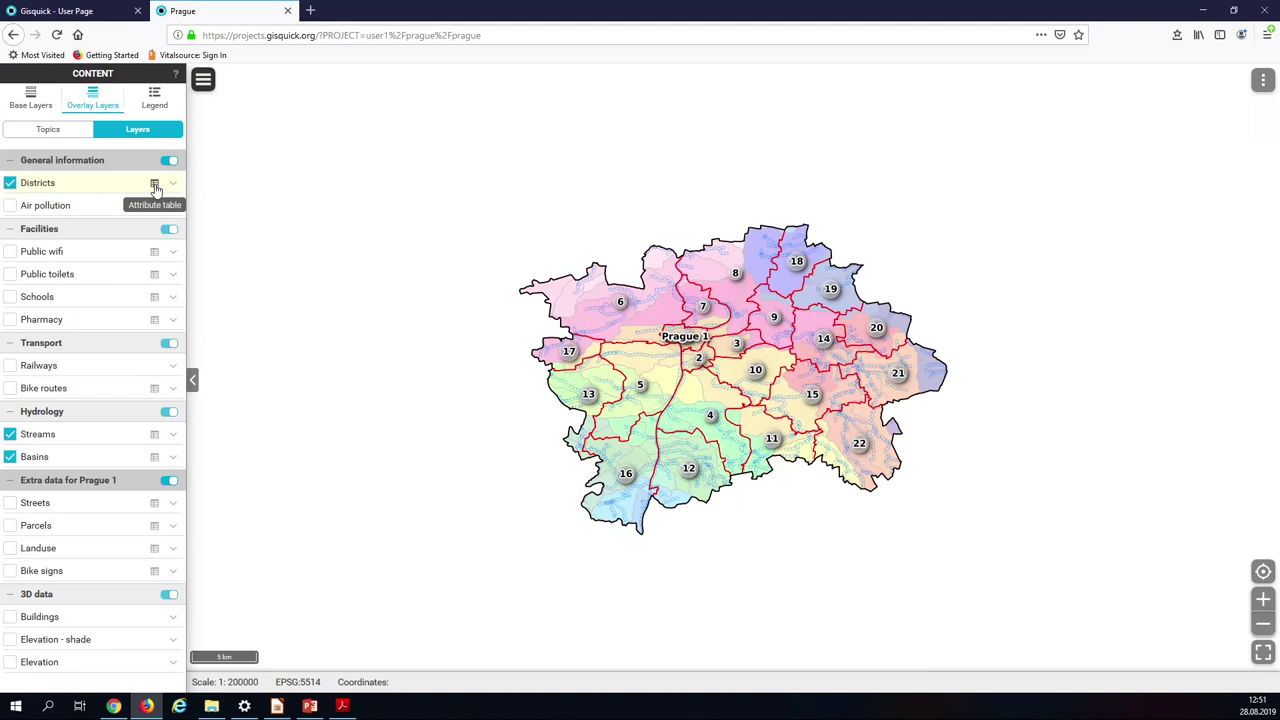
- Open the Districts layer's attribute table with PKUID, Code and Name columns
click(155, 185)
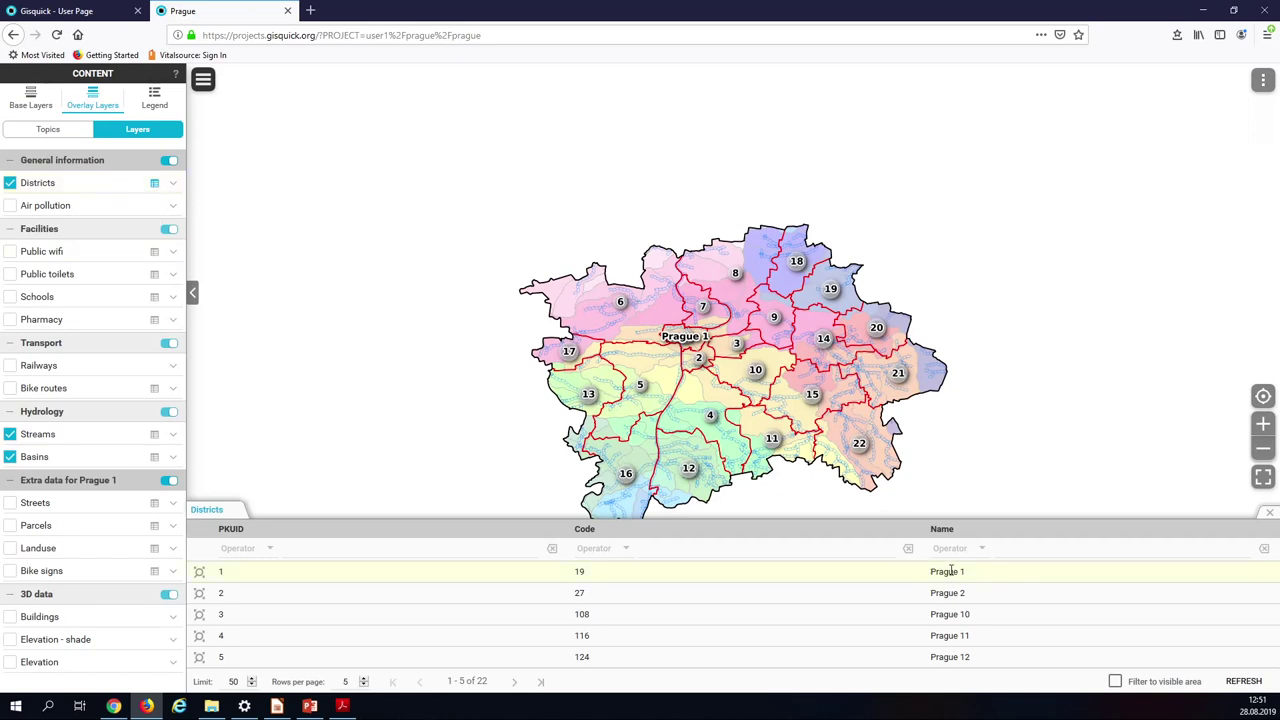
- Set the Code column filter to operator = with value 19
click(628, 553)
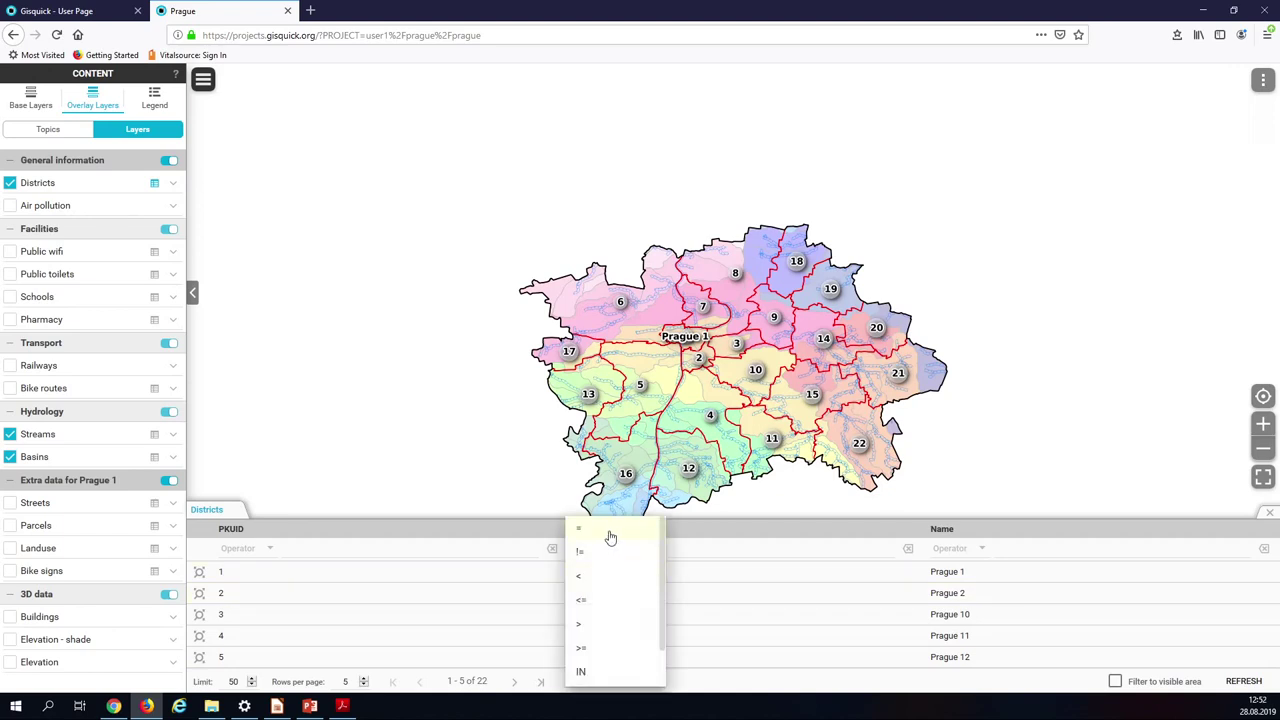
click(607, 533)
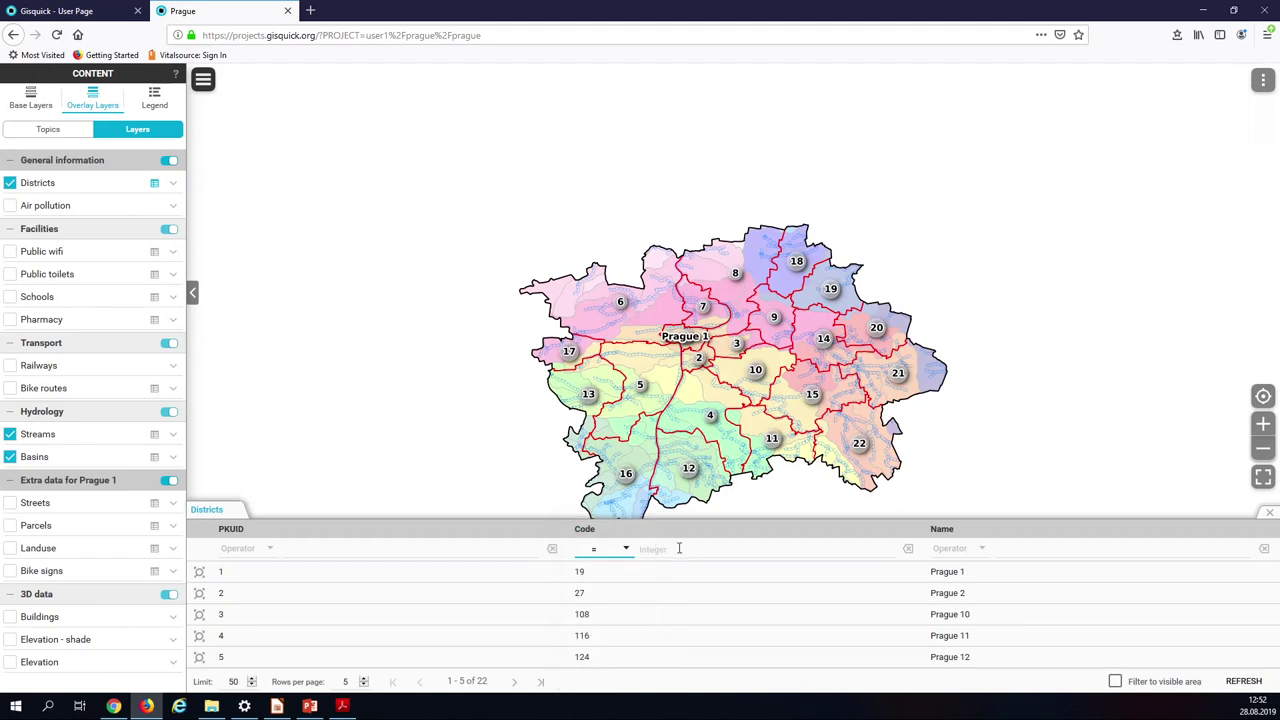
click(679, 548)
text(1)
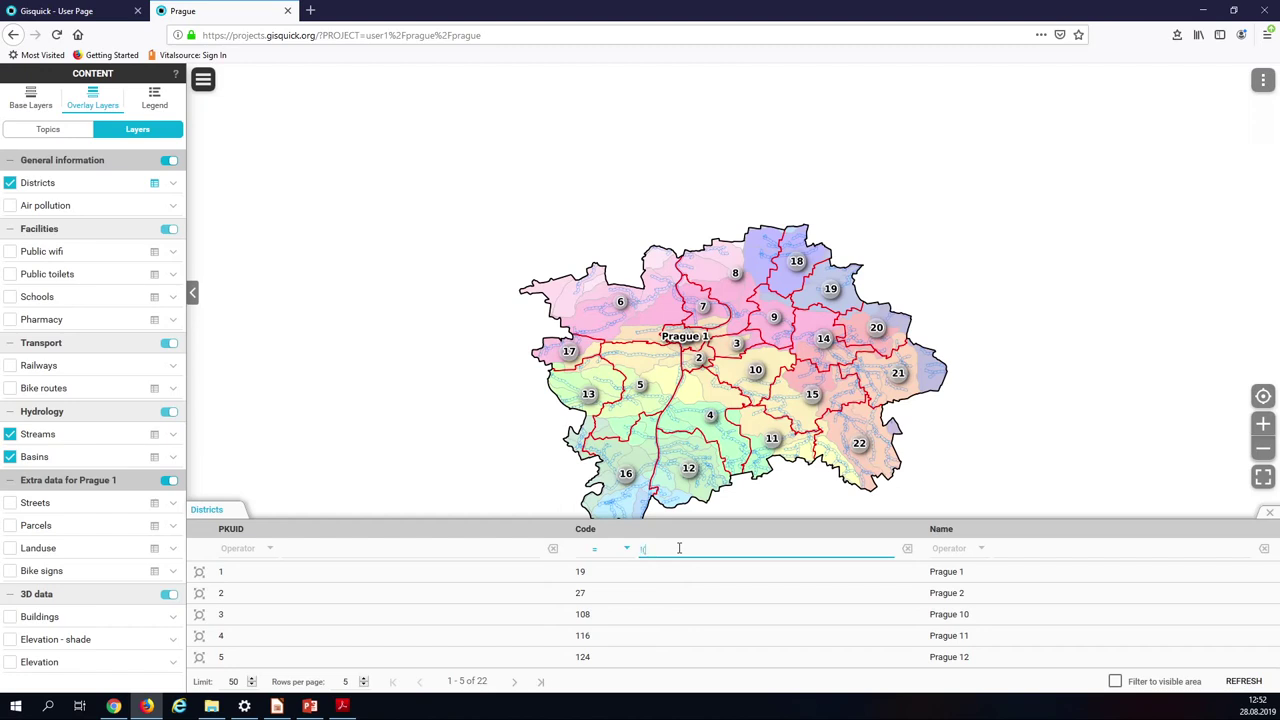
key(BackSpace)
text(19)
- Refocus the Code filter value and show the Blank and Ortophoto map base layers
click(809, 548)
click(17, 95)
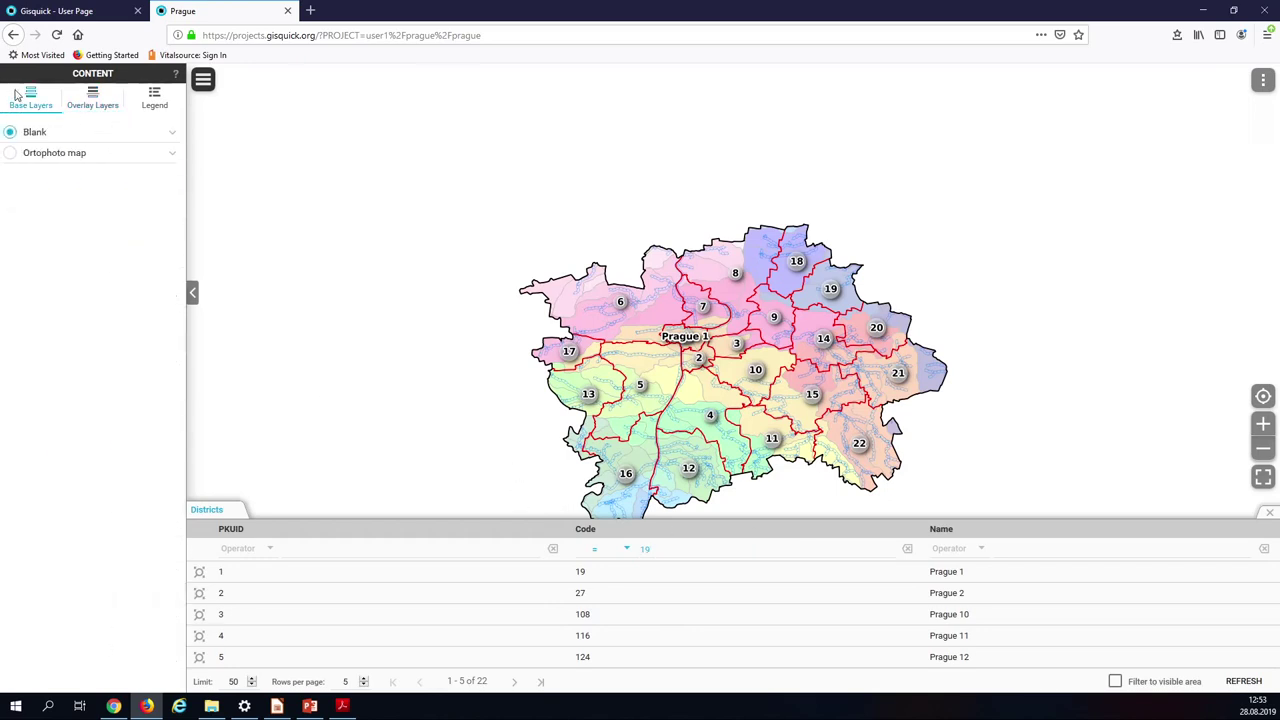